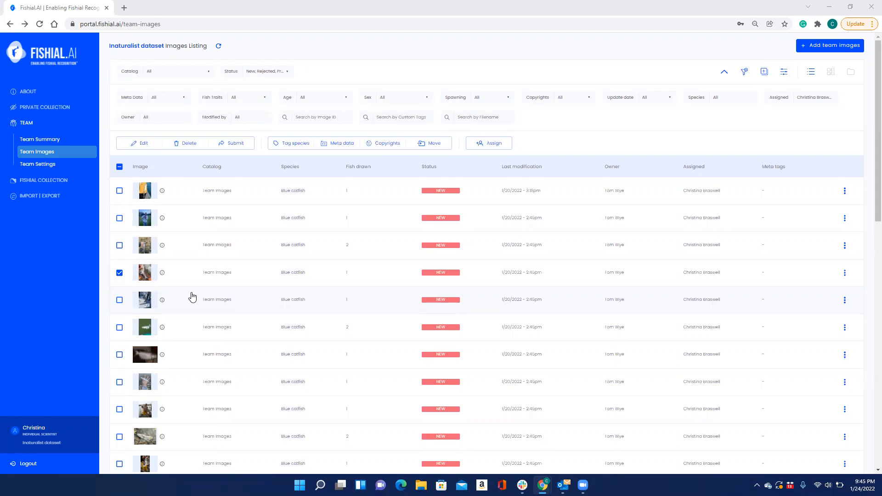
- Select additional blue catfish images in the team images listing and open the selection for editing
scroll(192, 296, down, 1)
scroll(192, 296, down, 3)
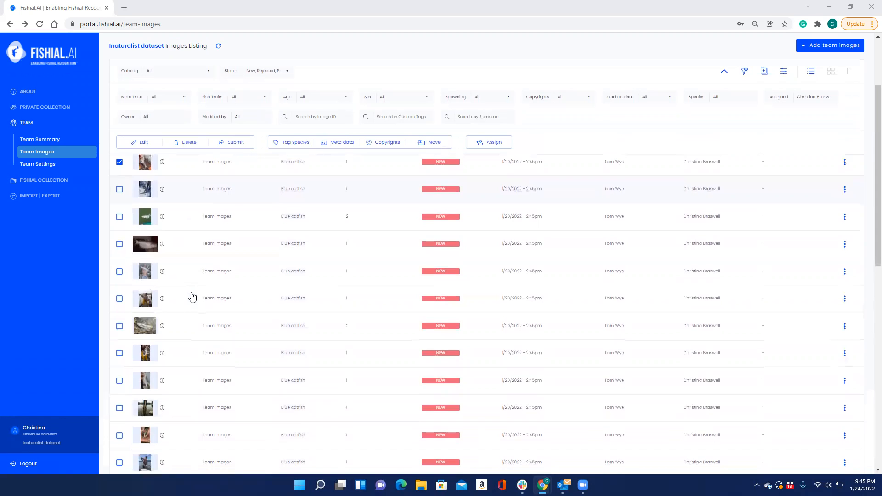
scroll(192, 296, down, 5)
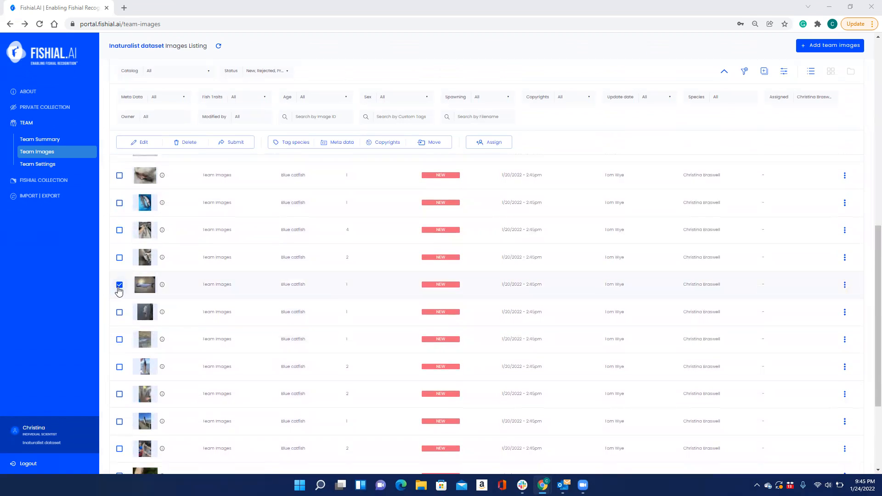
scroll(119, 290, down, 3)
scroll(119, 290, up, 8)
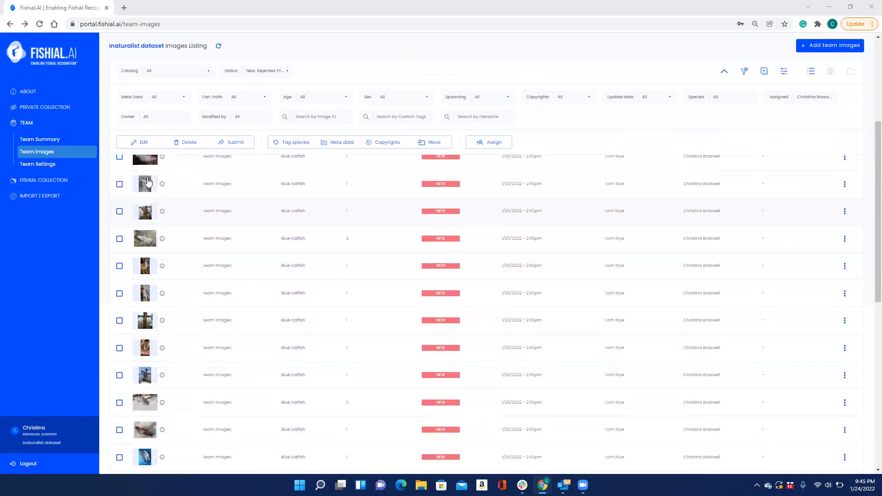
click(140, 143)
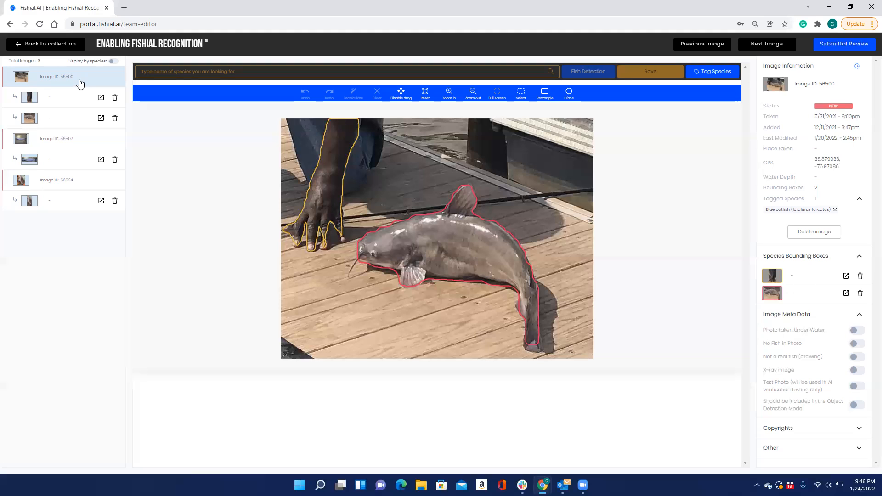
- Compare image 56500's hand polygon and fish polygon with the parent image
click(64, 104)
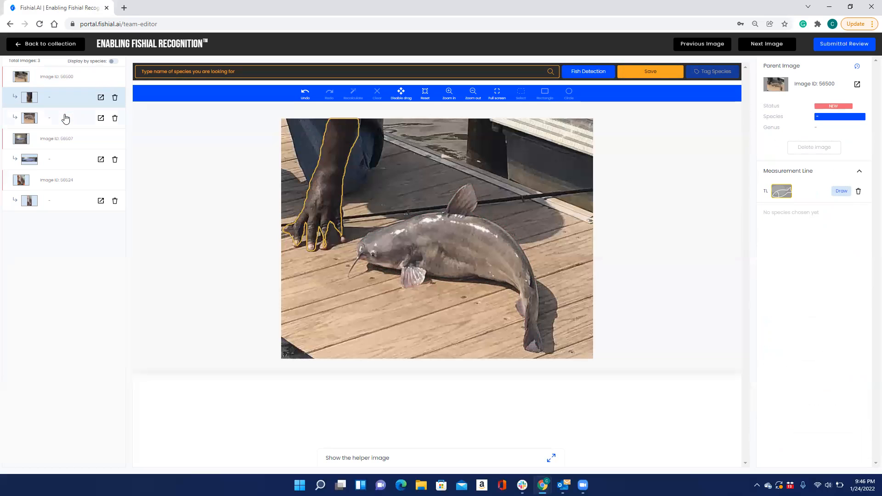
click(65, 119)
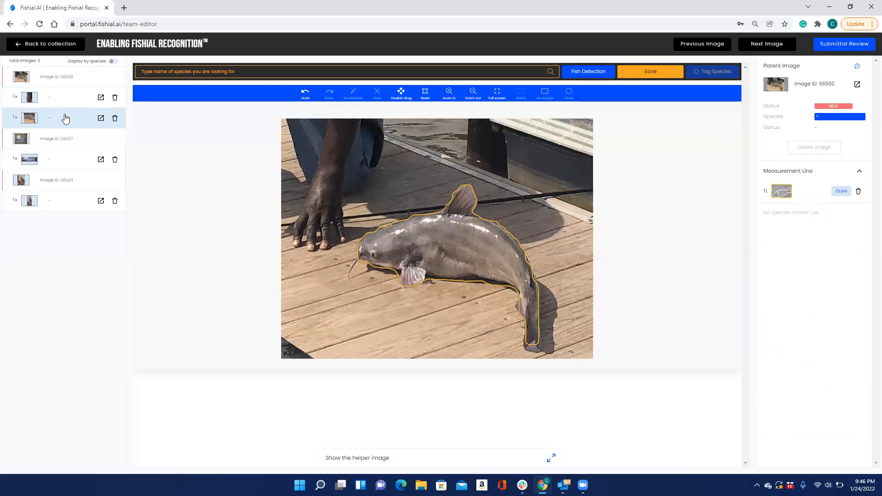
click(73, 82)
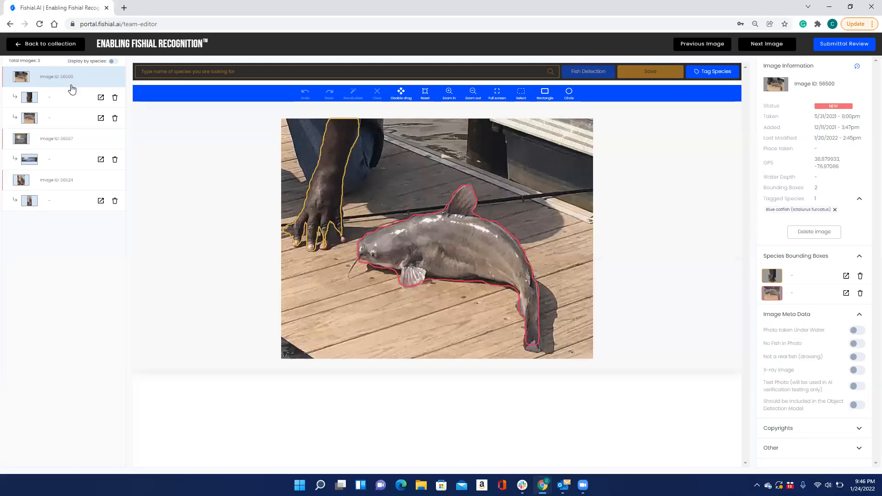
click(68, 101)
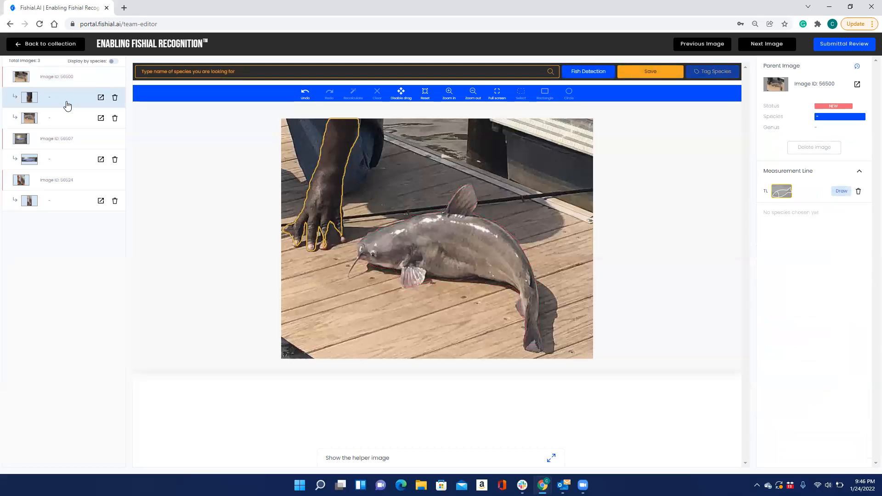
click(64, 125)
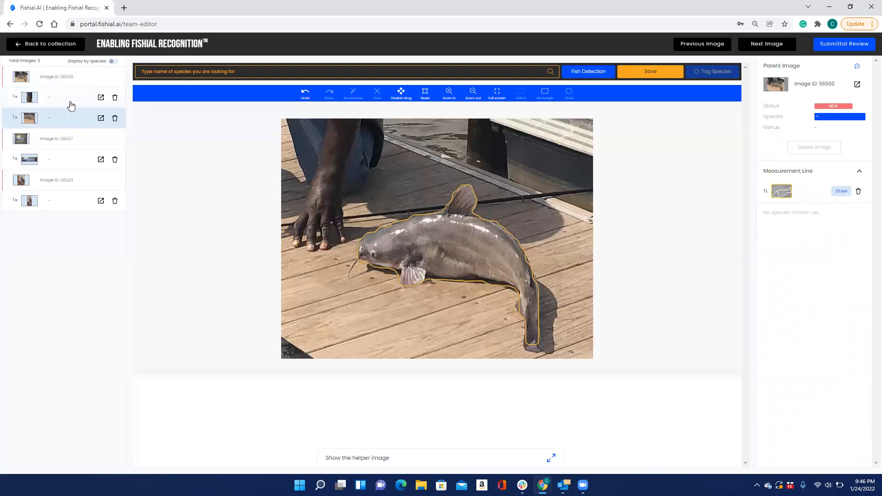
click(71, 102)
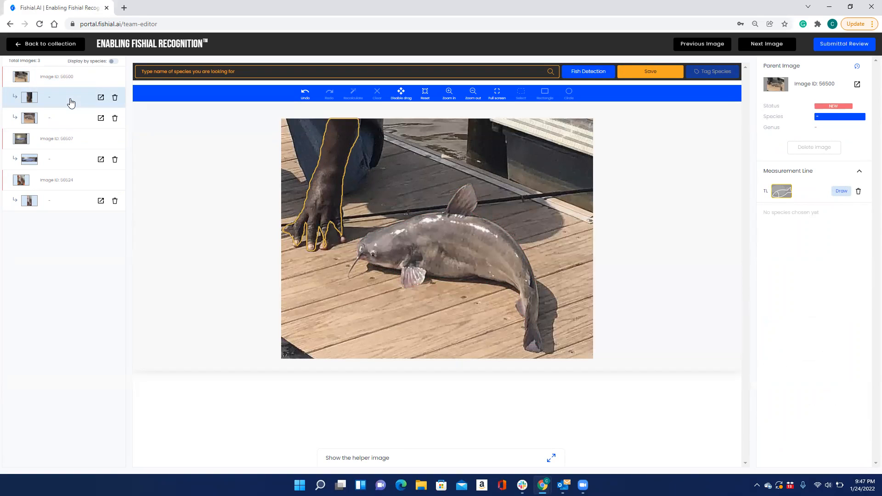
- Examine images 56507 and 56524 together with the fish polygon belonging to each
click(68, 144)
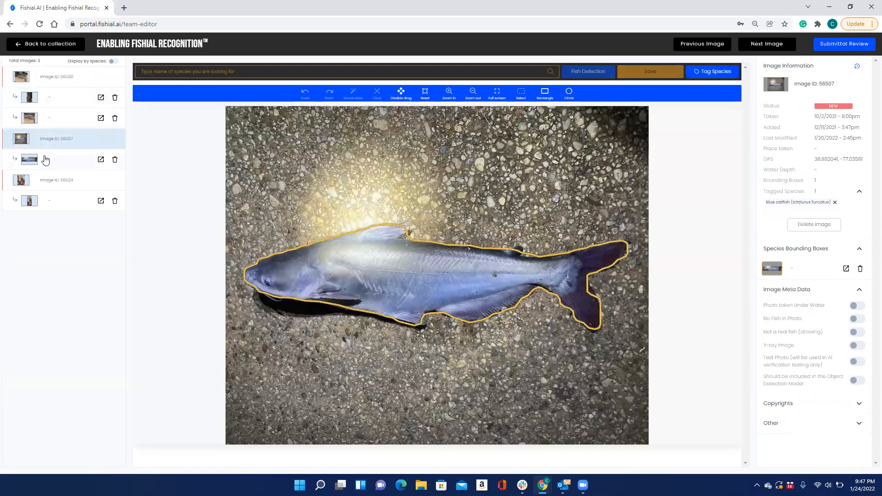
click(70, 165)
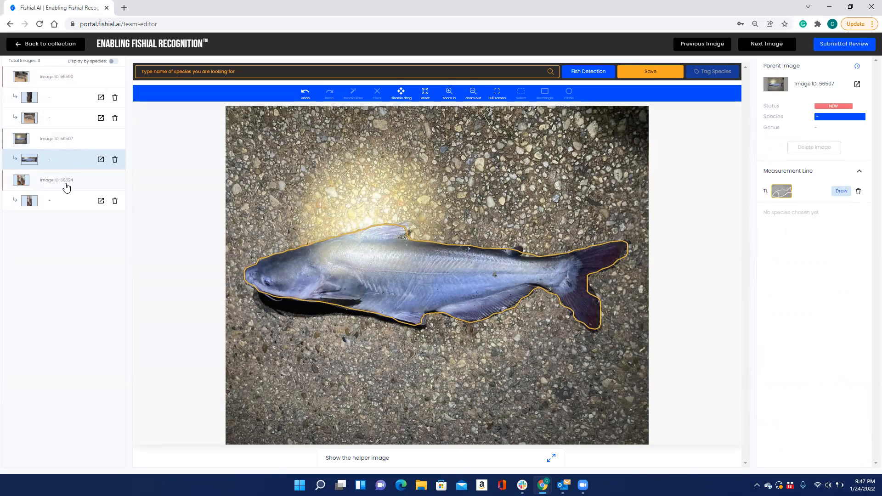
click(67, 187)
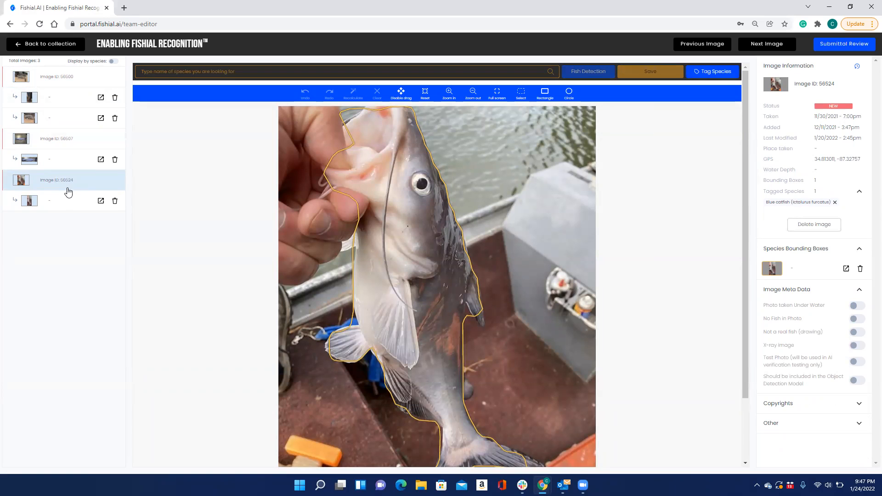
click(64, 205)
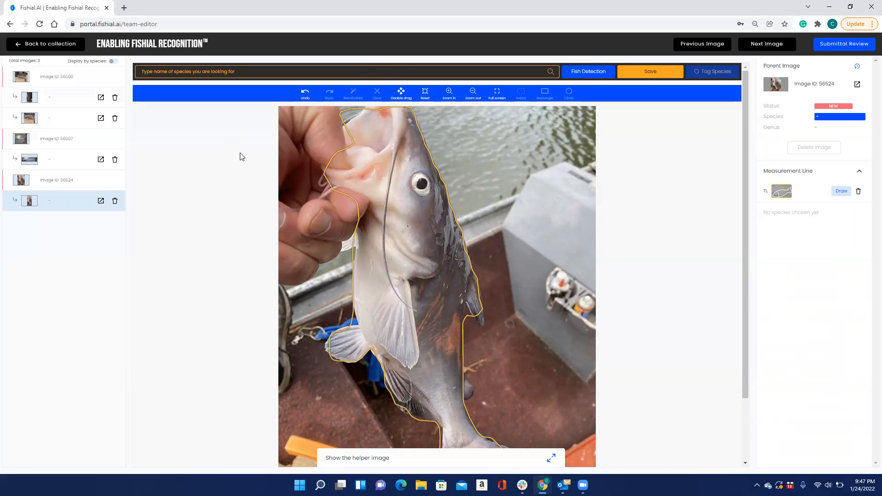
- Inspect the two species bounding boxes of image 56500, around the hand and the fish, and return to the parent image
click(94, 78)
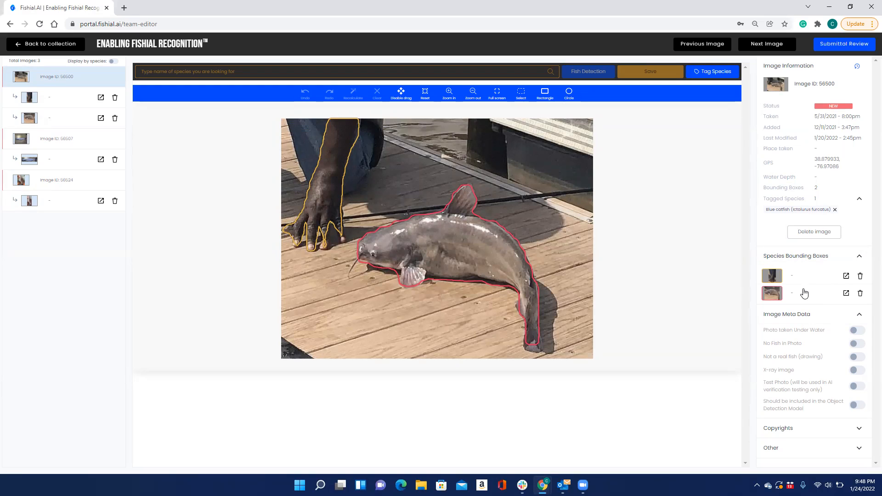
click(773, 277)
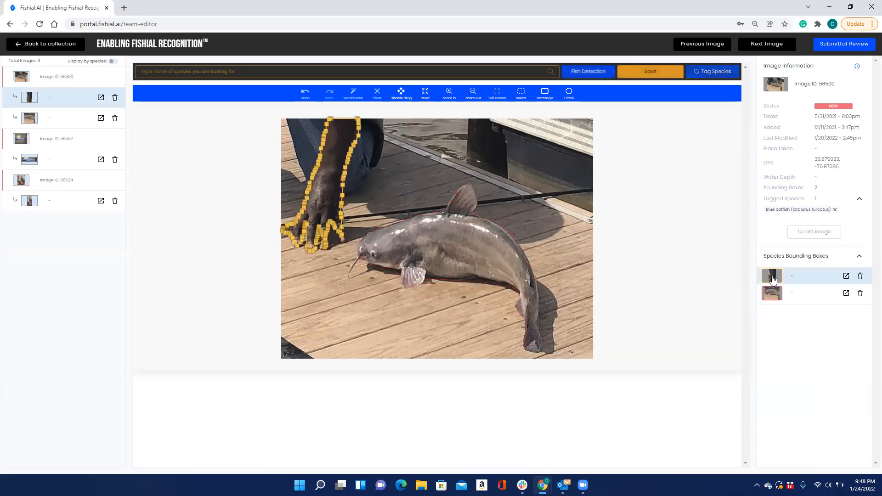
click(773, 295)
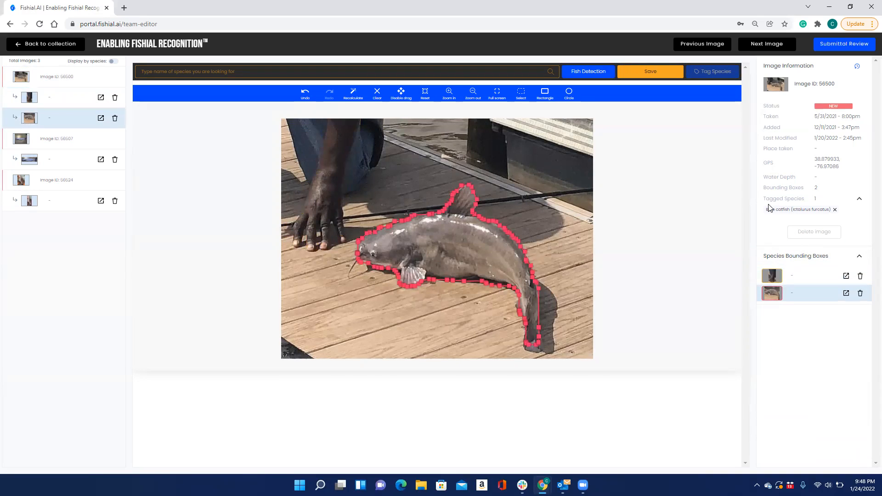
click(63, 82)
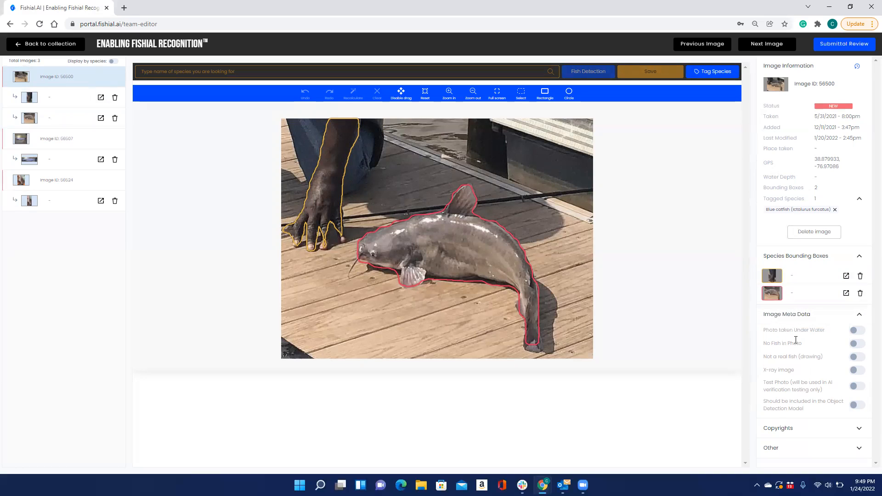
- Expand the Copyrights and Other sections of image 56500 and review their details
click(859, 430)
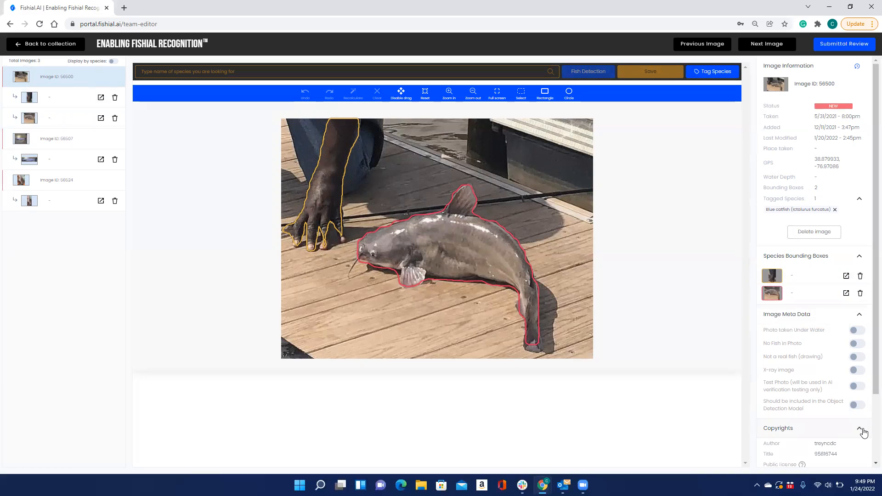
scroll(834, 392, down, 2)
click(860, 460)
scroll(862, 461, down, 1)
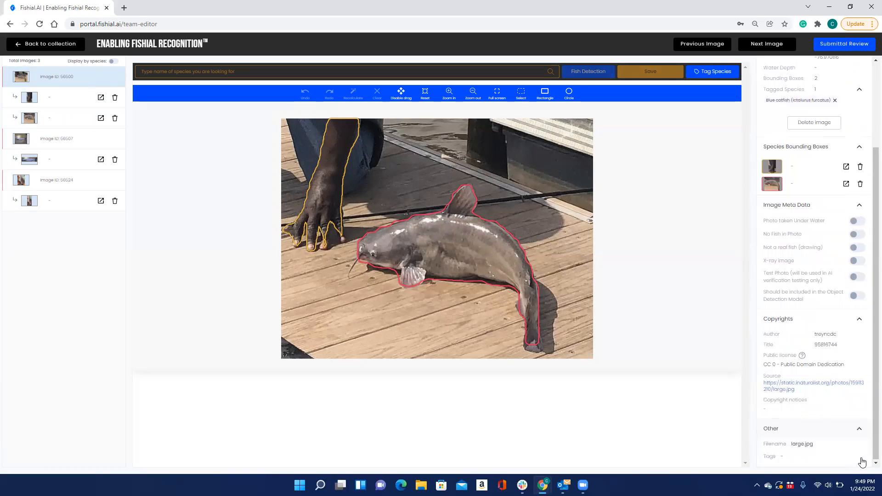
scroll(799, 444, up, 4)
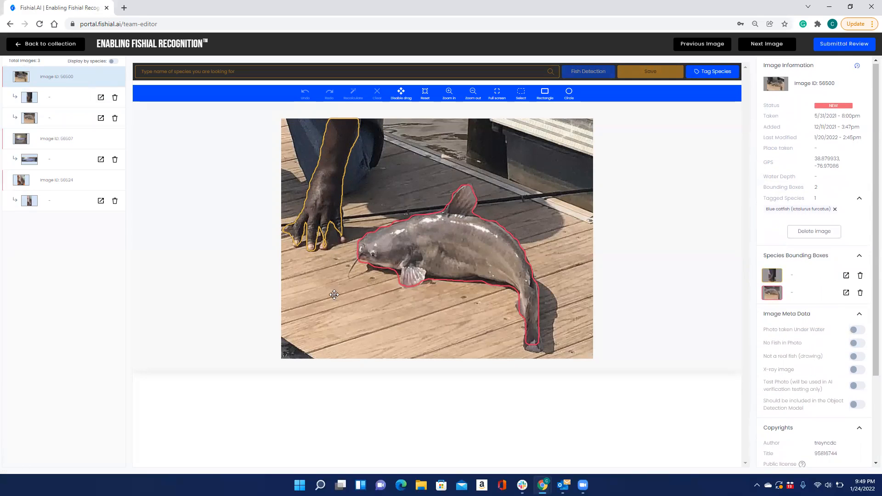
- Assign the species Blue catfish to the fish polygon of image 56500 and save it
click(62, 105)
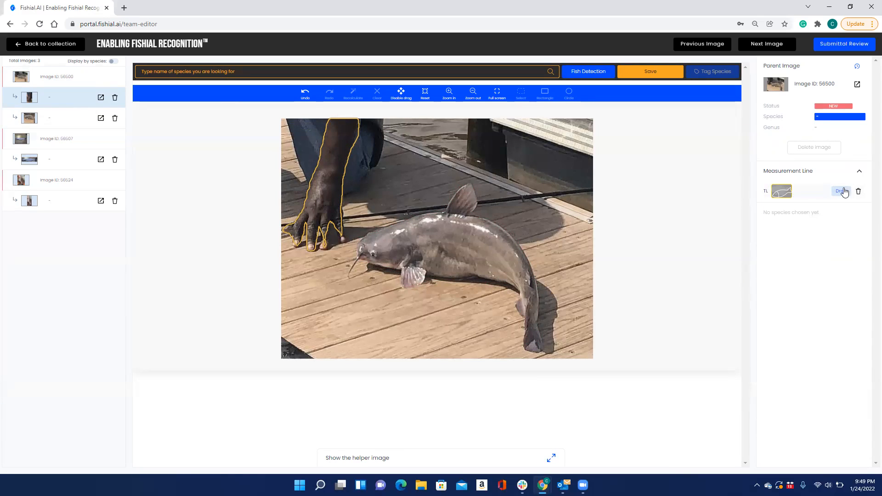
click(81, 119)
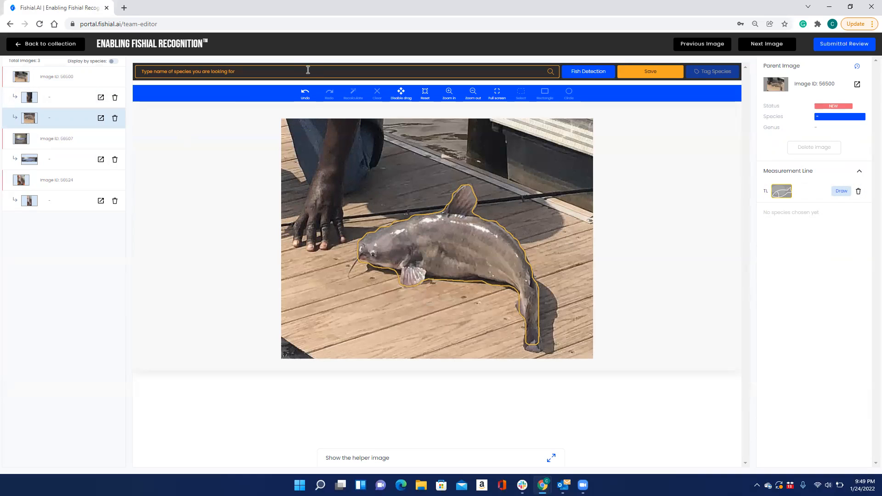
click(307, 70)
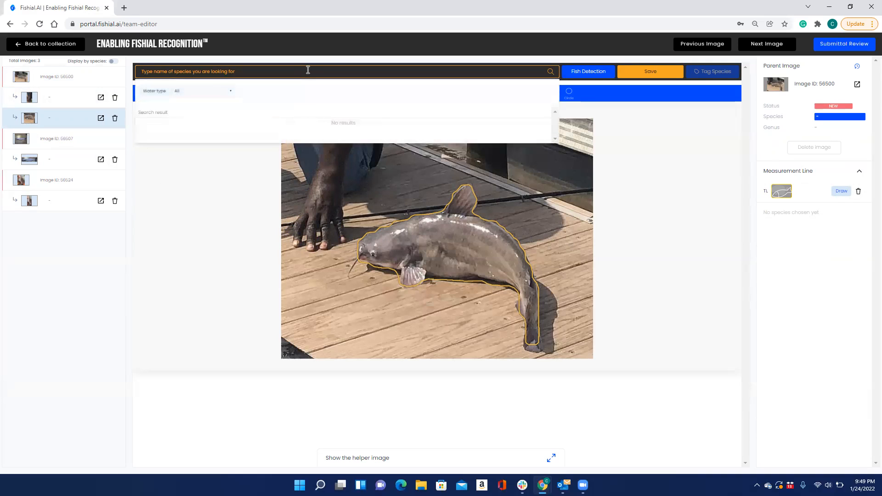
text(blue catfish)
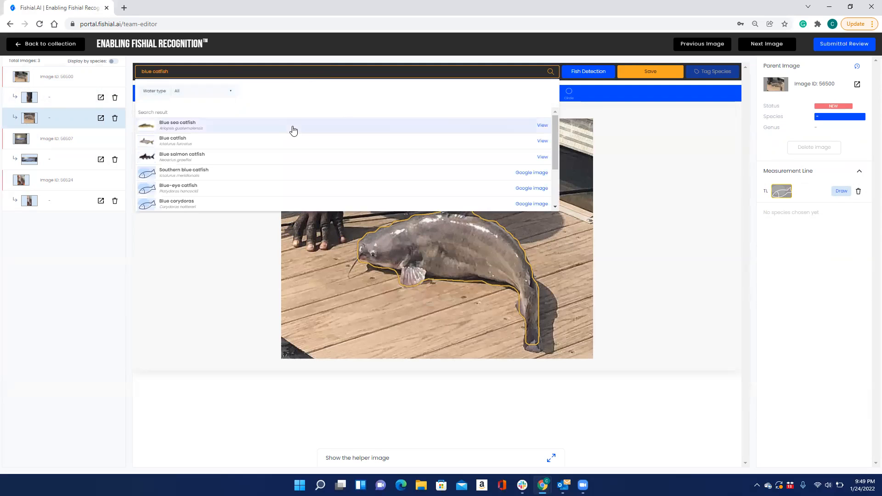
click(289, 140)
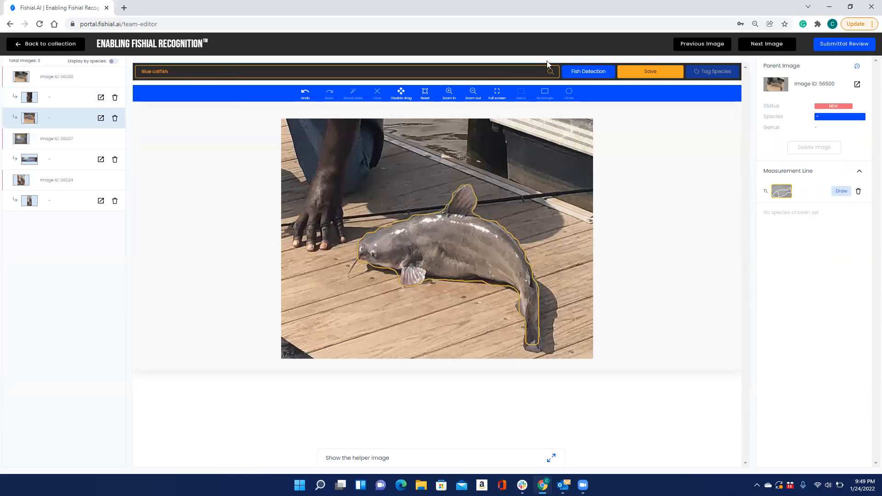
click(643, 73)
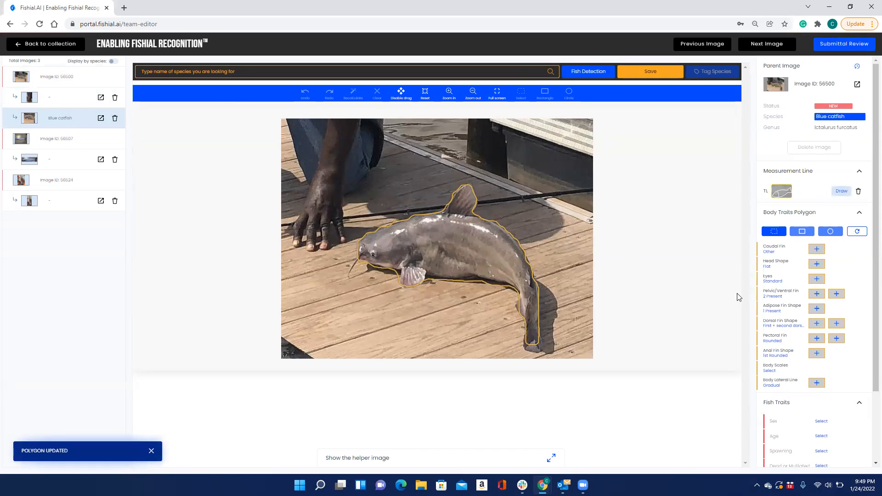
- Review the body traits and fish traits of the Blue catfish polygon and check its helper image
scroll(868, 216, down, 2)
scroll(868, 244, down, 1)
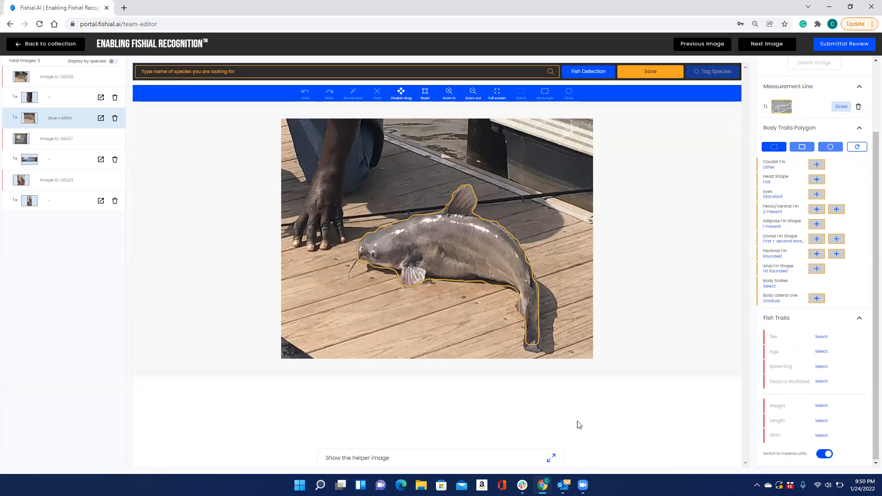
click(551, 459)
click(551, 459)
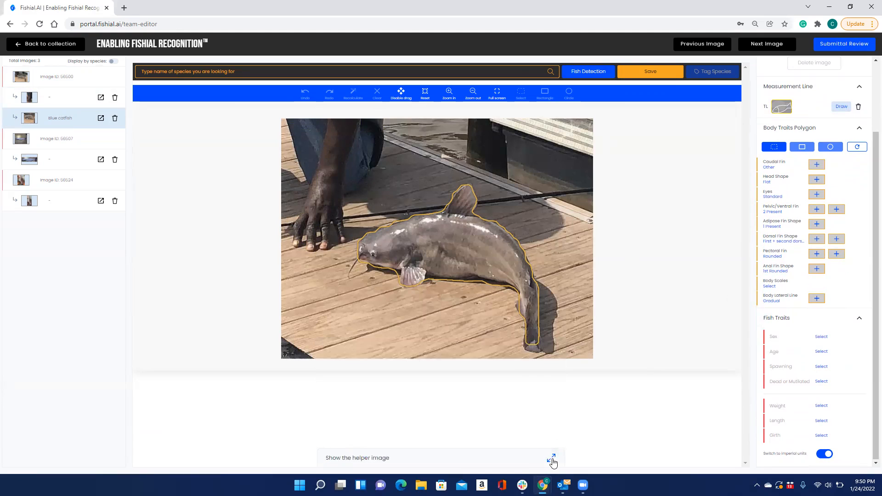